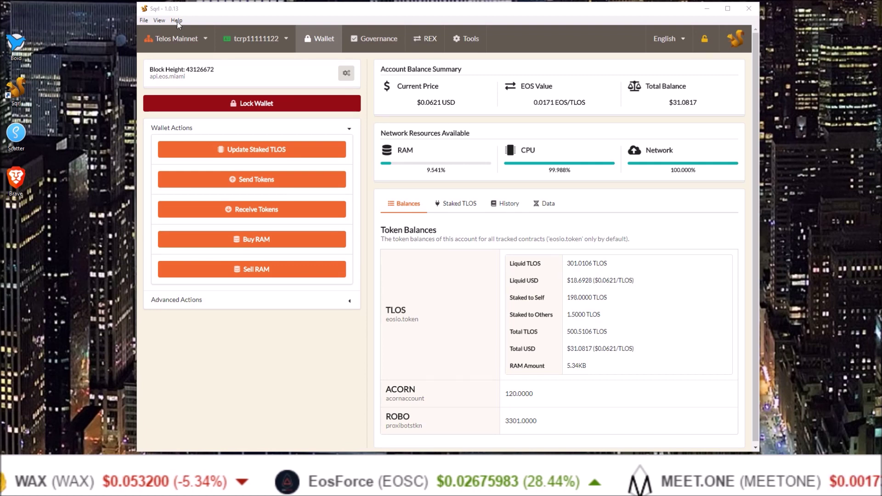
Open Help > Releases (Github) to bring up the Sqrl 1.0.13 release notes.
left_click(177, 20)
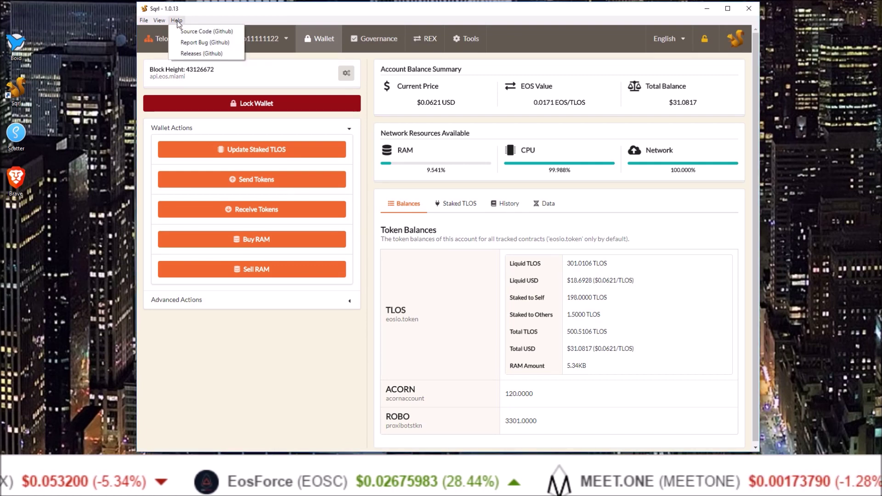
left_click(196, 53)
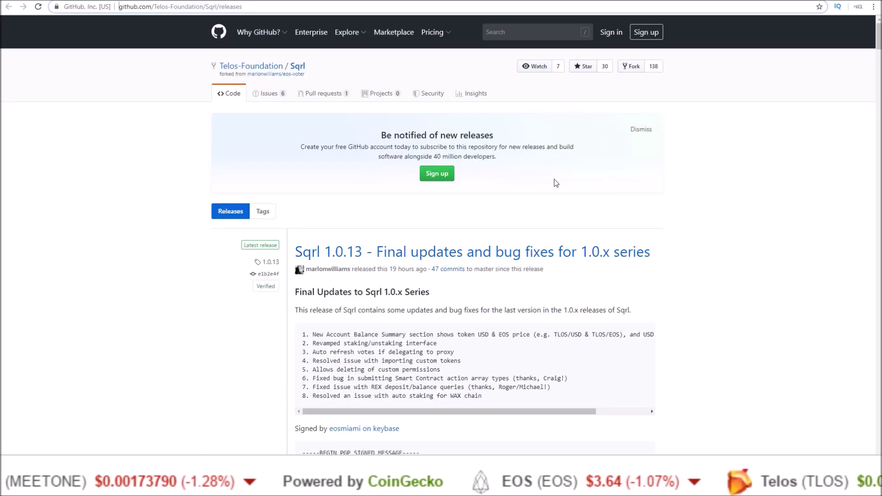
Scroll the Sqrl 1.0.13 release notes, then return to the Sqrl Wallet token balances.
scroll(880, 37, "down", 2)
left_click_drag(879, 36, 874, 65)
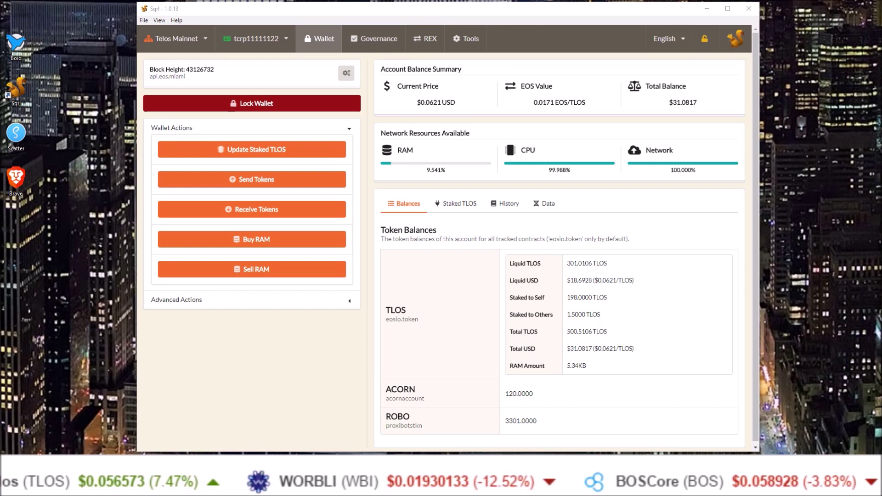
Browse the Governance tab's voting proxies list, then switch to the REX account summary.
left_click(370, 42)
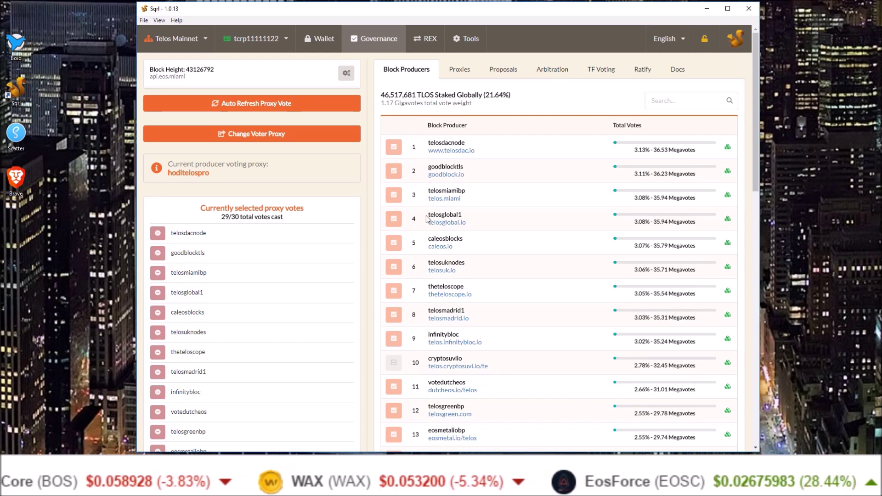
left_click(458, 73)
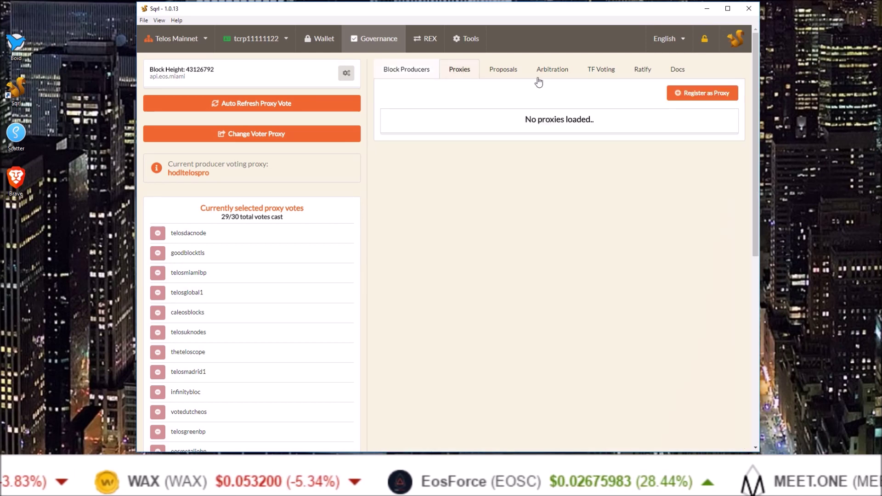
scroll(744, 142, "down", 5)
scroll(742, 152, "down", 1)
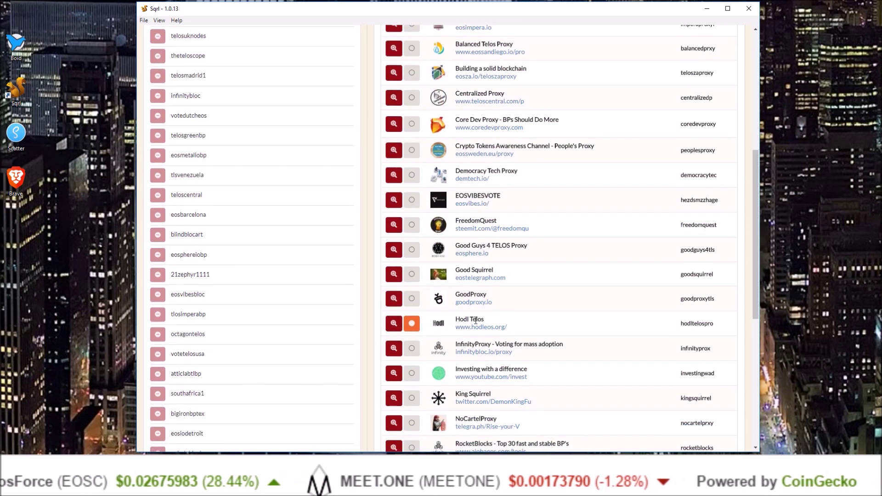
scroll(476, 320, "up", 5)
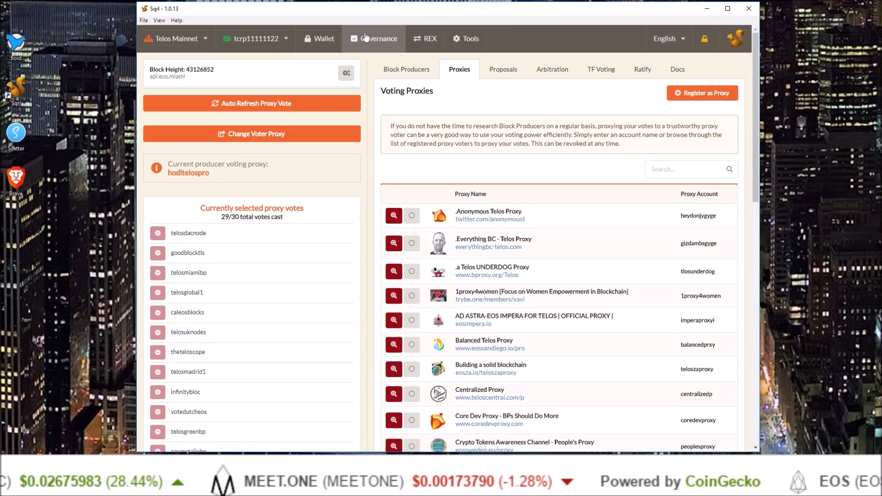
left_click(428, 42)
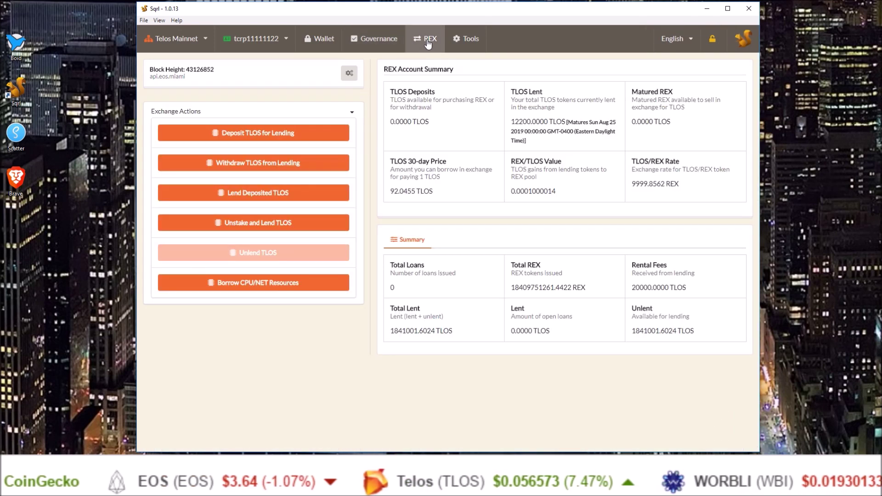
left_click(326, 42)
left_click_drag(509, 263, 606, 260)
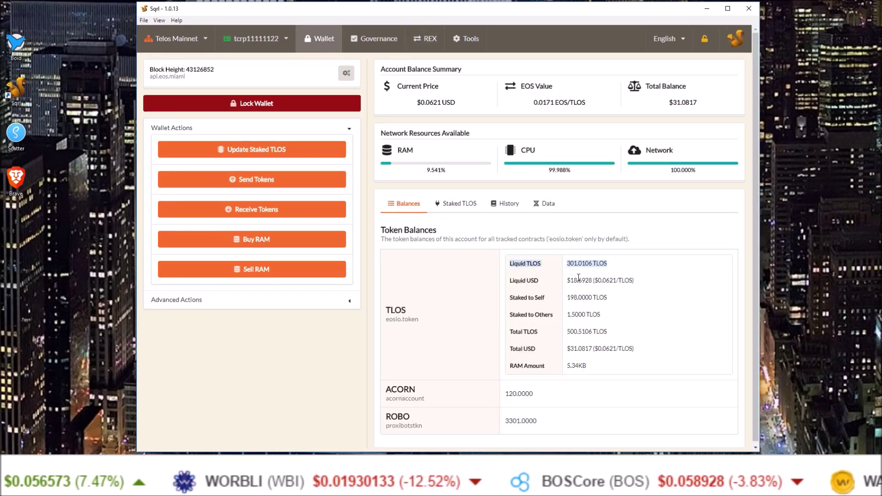
left_click_drag(509, 299, 606, 295)
left_click_drag(508, 263, 607, 262)
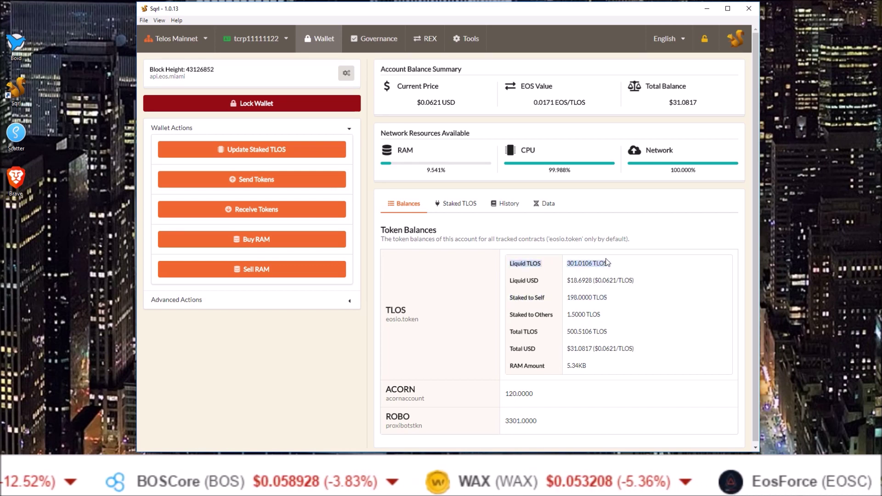
left_click(424, 41)
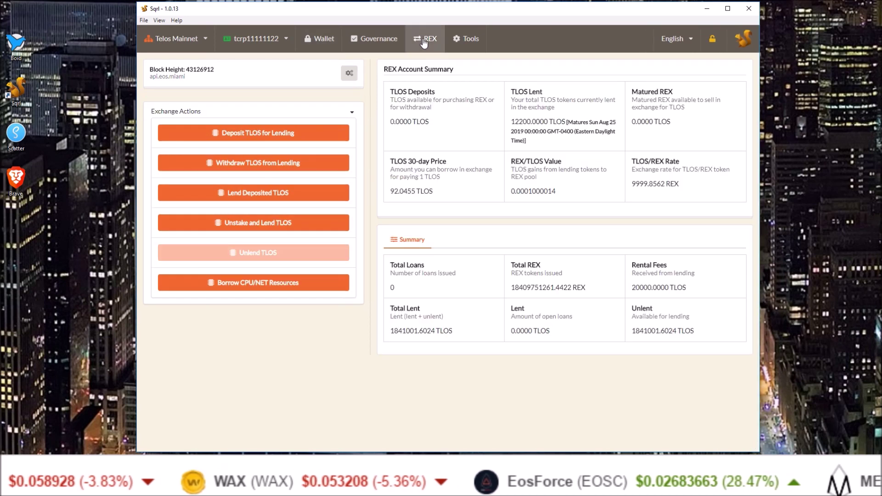
Deposit 301 of the 301.0106 available TLOS into REX for lending and confirm it.
left_click(252, 134)
left_click(355, 161)
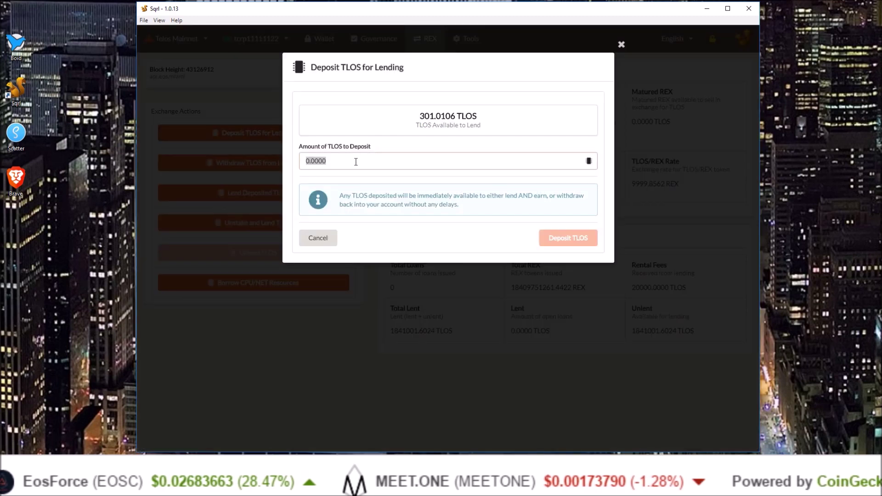
type("30")
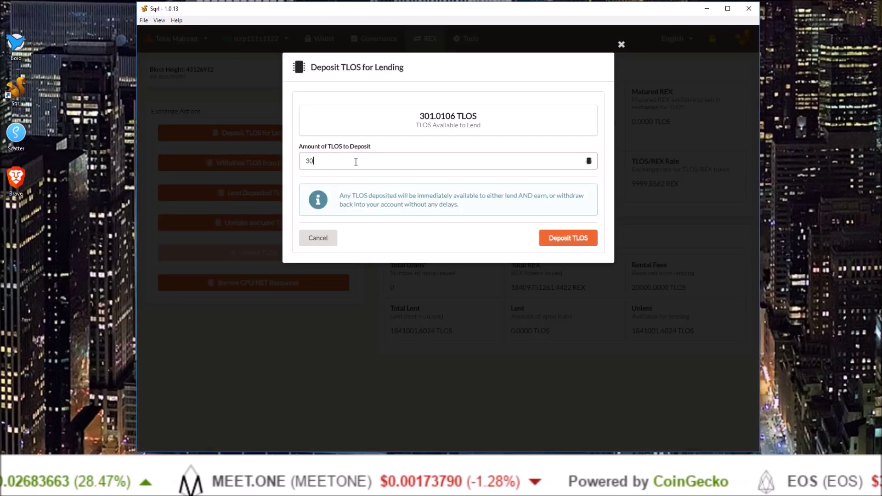
type("1")
left_click_drag(414, 114, 487, 118)
left_click(349, 163)
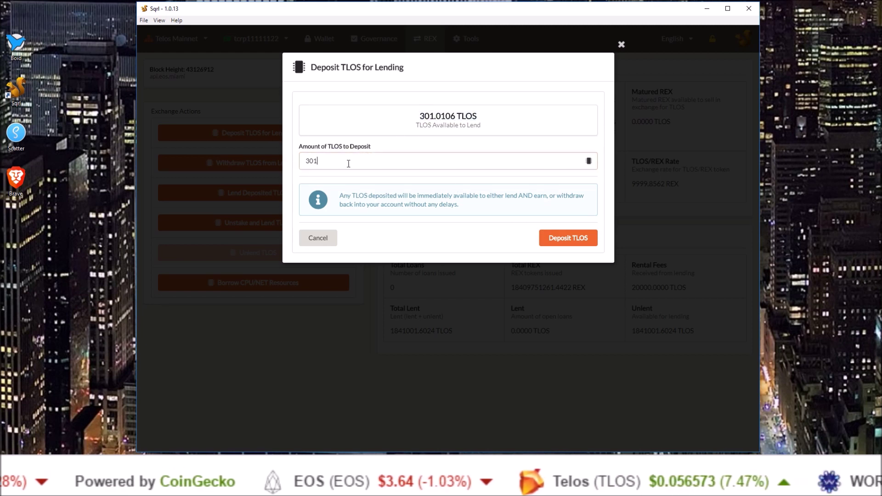
left_click(567, 242)
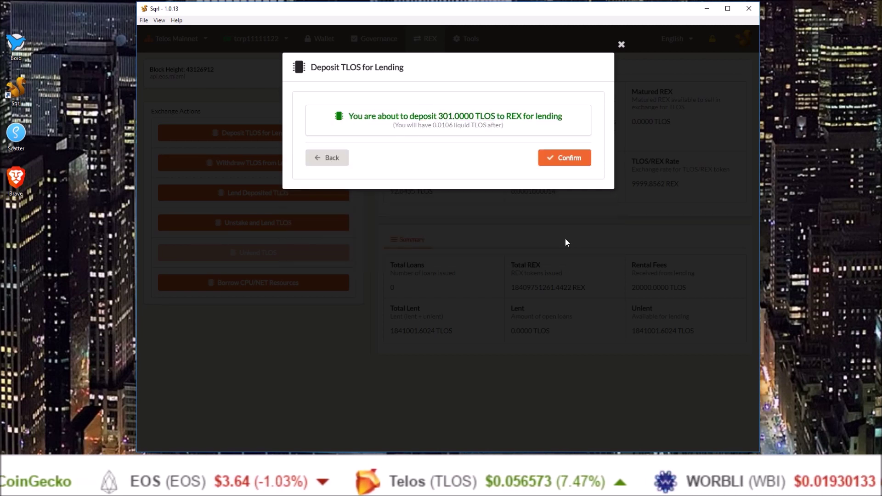
left_click(555, 157)
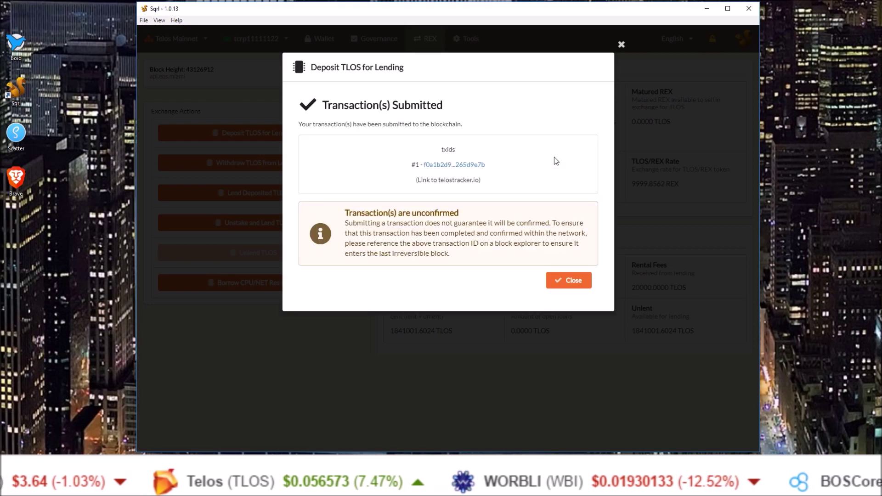
left_click(572, 285)
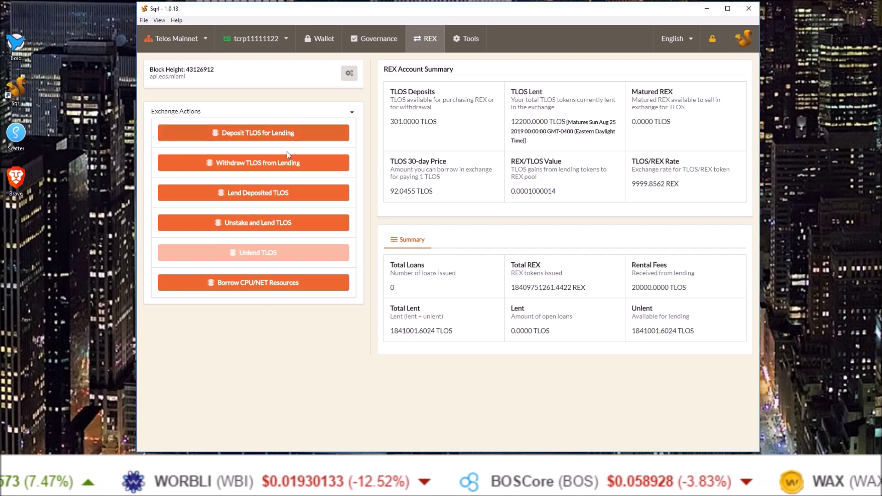
Lend all 301 deposited TLOS to REX and confirm the transaction.
left_click(248, 196)
left_click_drag(417, 115, 479, 119)
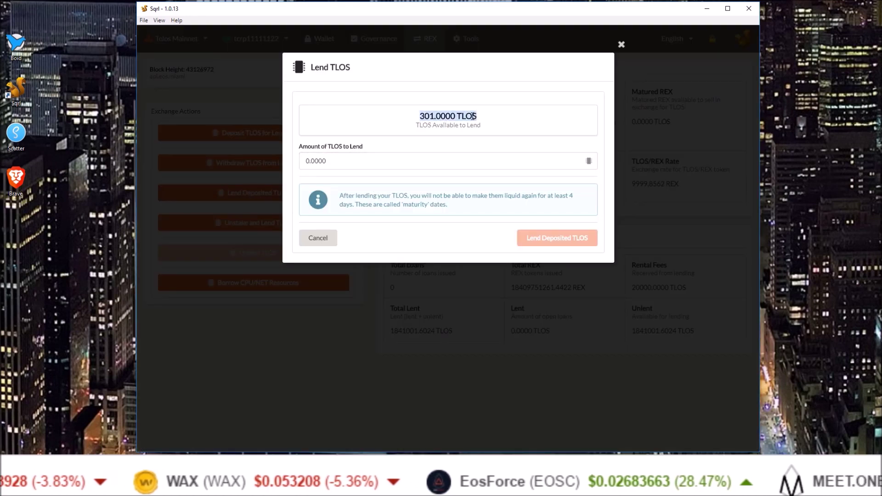
left_click(411, 114)
left_click(391, 160)
type("301")
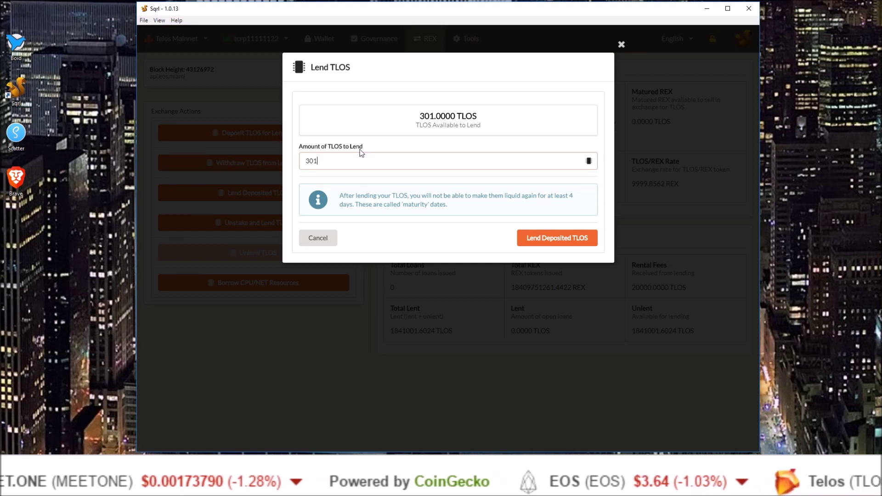
left_click(542, 241)
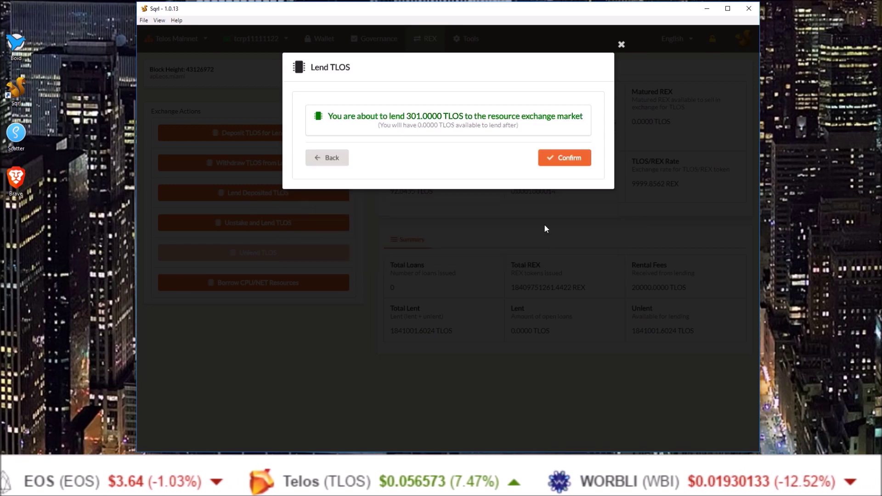
left_click(563, 161)
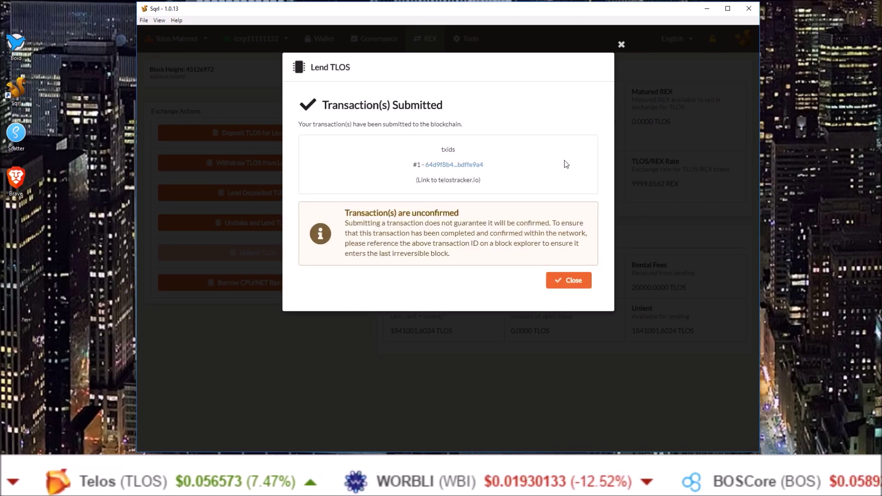
left_click(570, 286)
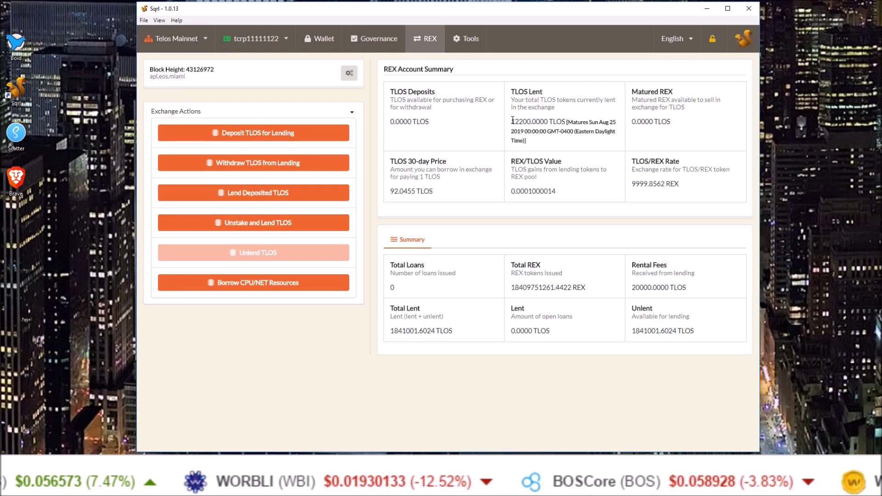
left_click_drag(513, 121, 549, 121)
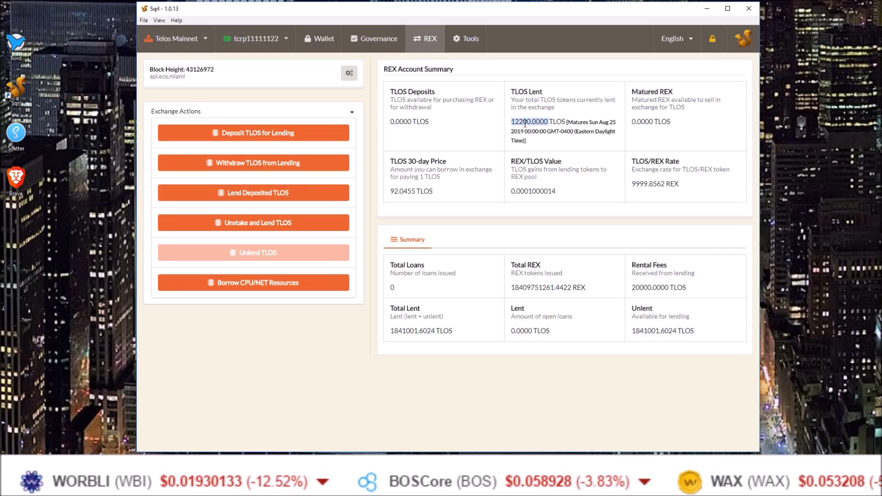
left_click(511, 124)
left_click_drag(511, 123, 564, 121)
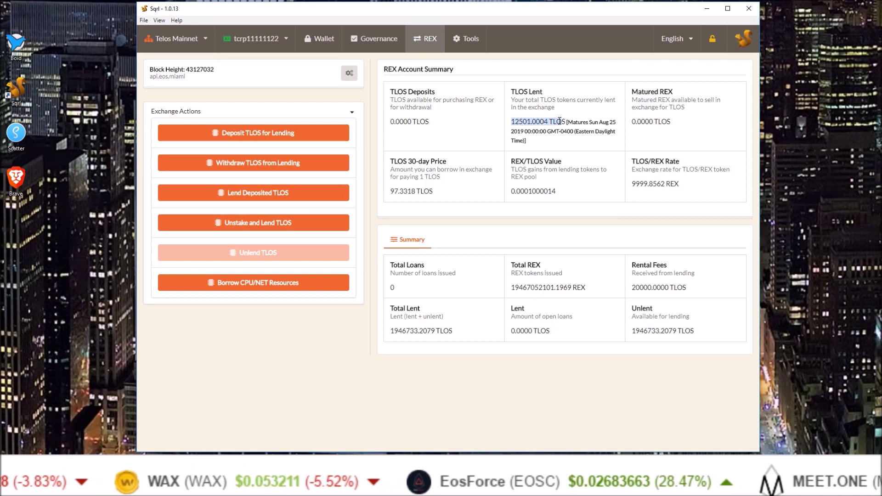
left_click(518, 121)
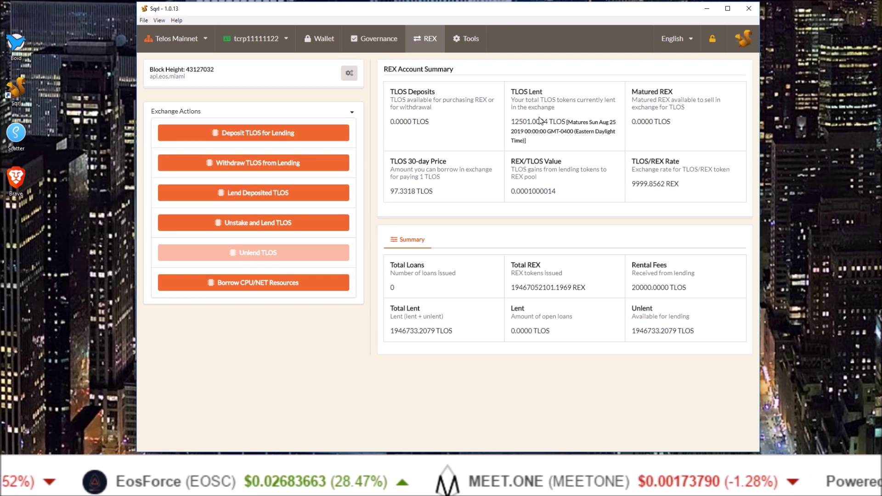
left_click(324, 39)
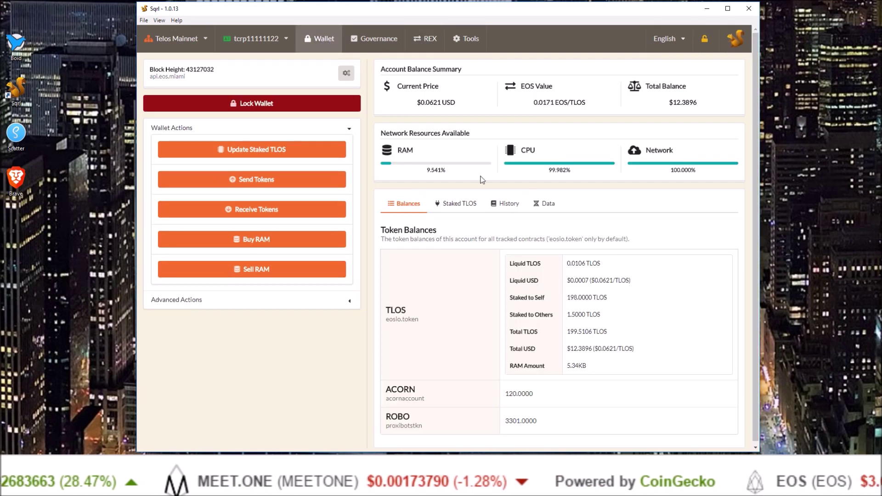
left_click_drag(510, 265, 602, 266)
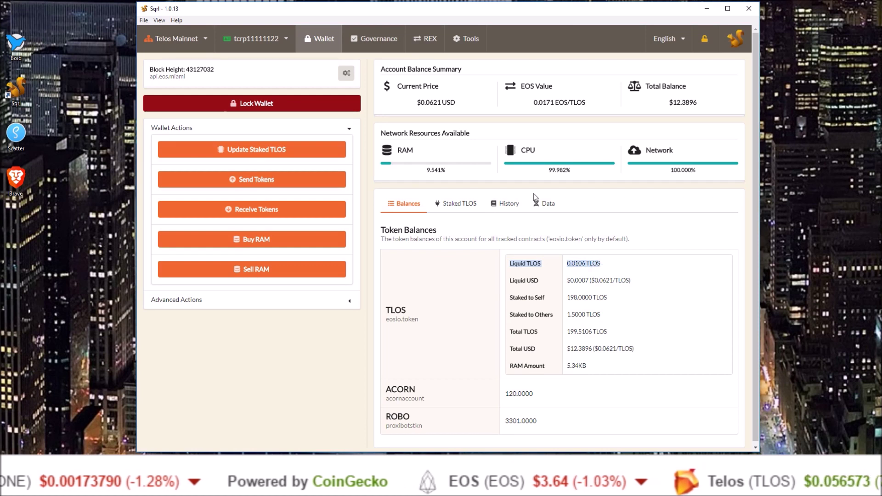
left_click_drag(509, 298, 614, 304)
left_click(421, 48)
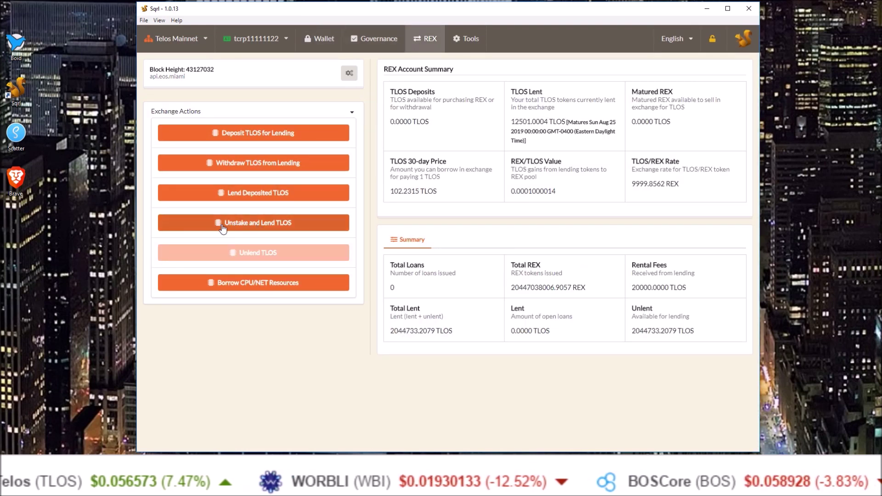
Fill the Unstake and Lend form with 95 TLOS from CPU and 93 TLOS from NET.
left_click(254, 225)
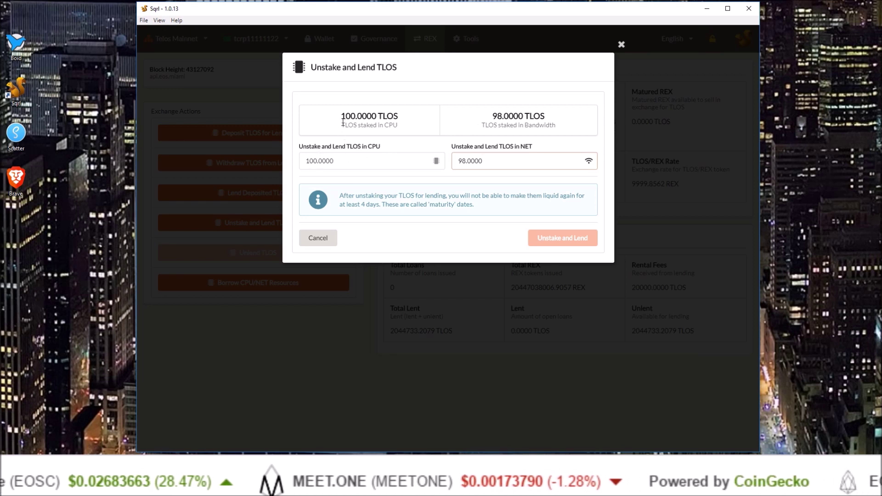
double_click(308, 162)
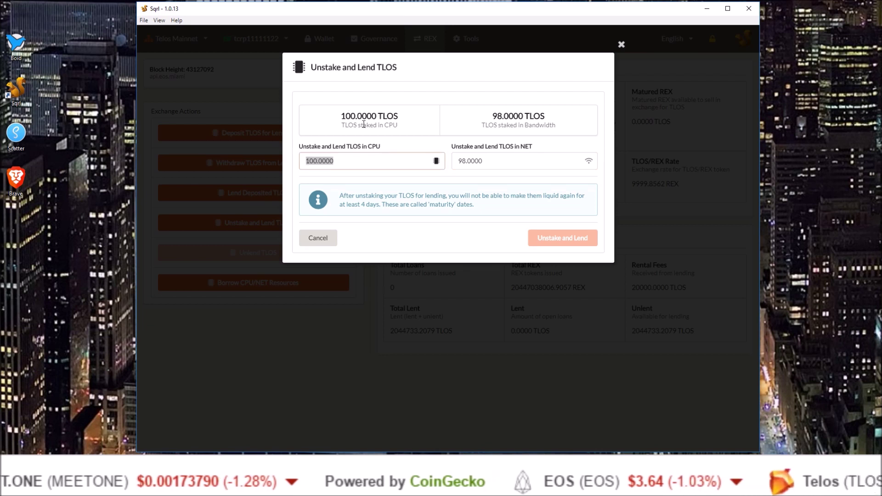
type("95")
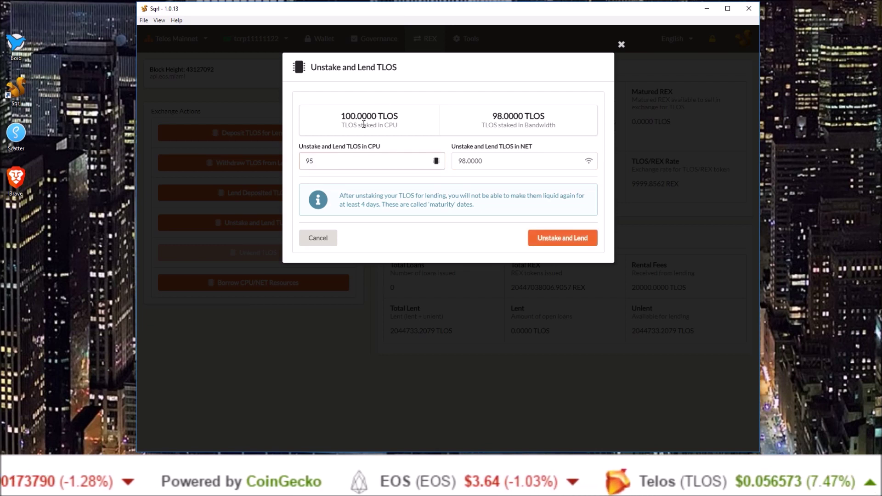
double_click(472, 160)
type("93")
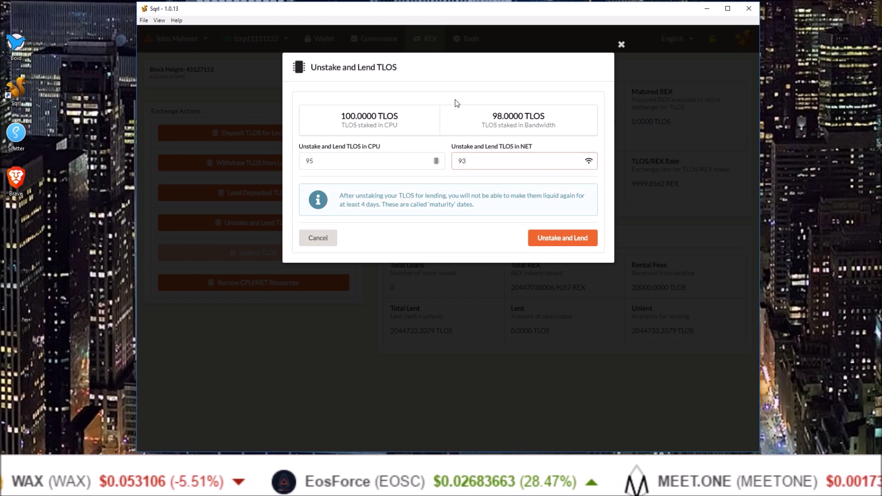
left_click(308, 159)
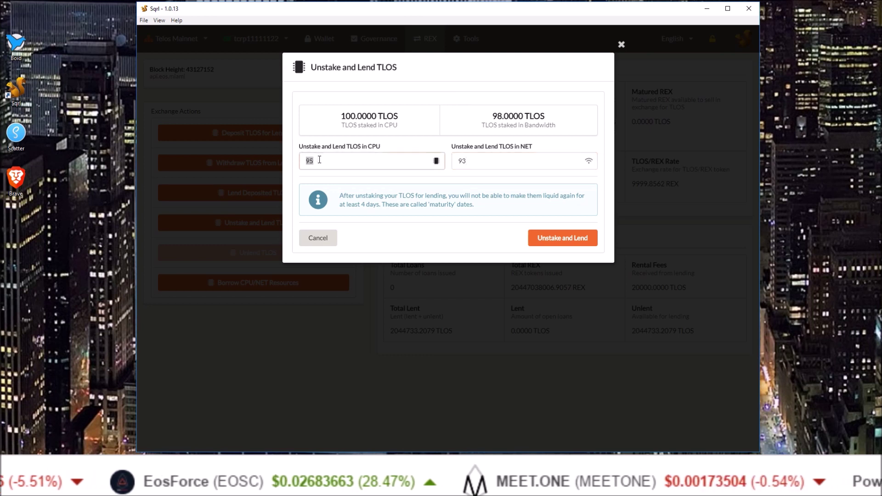
double_click(468, 161)
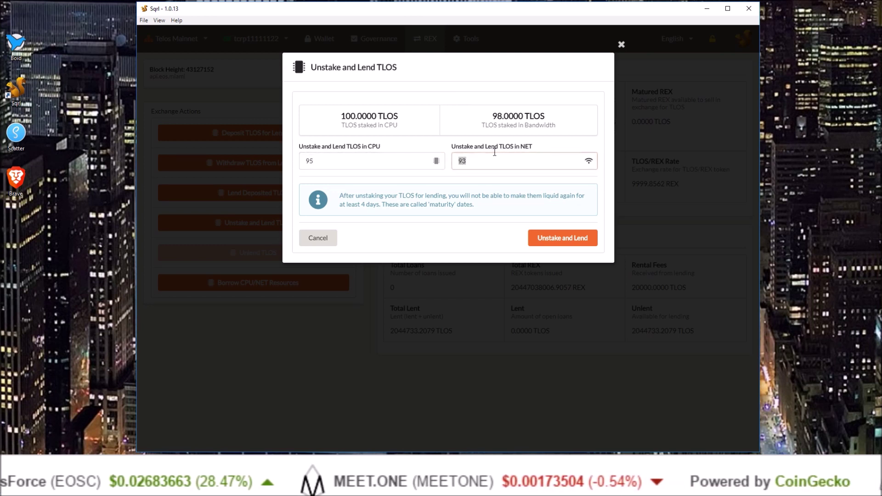
left_click(459, 185)
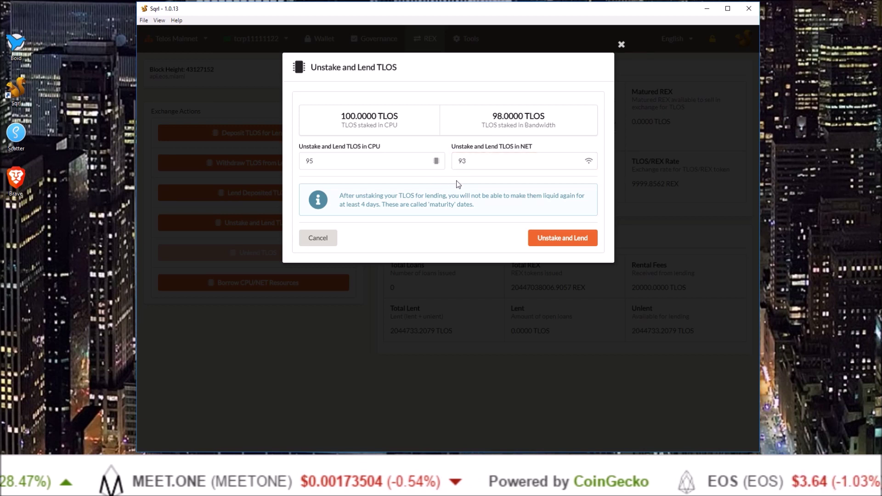
Submit and confirm the unstake-and-lend transaction for 95 CPU and 93 NET TLOS.
left_click(560, 244)
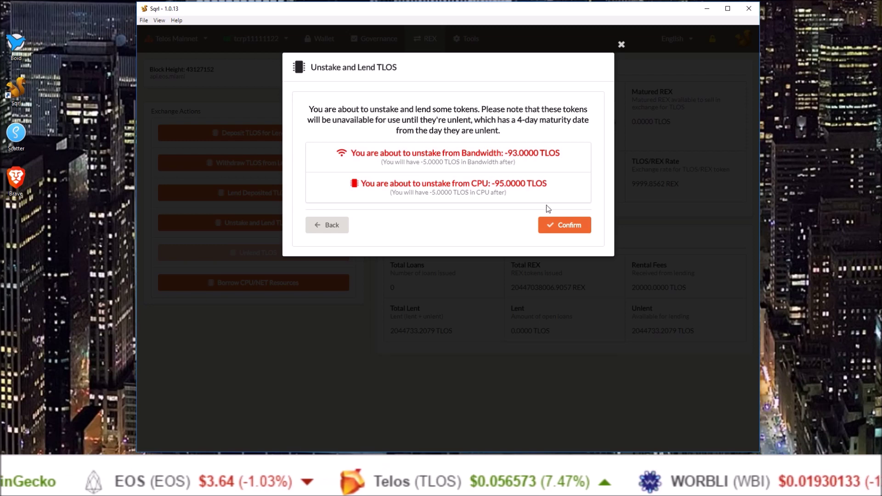
left_click(553, 223)
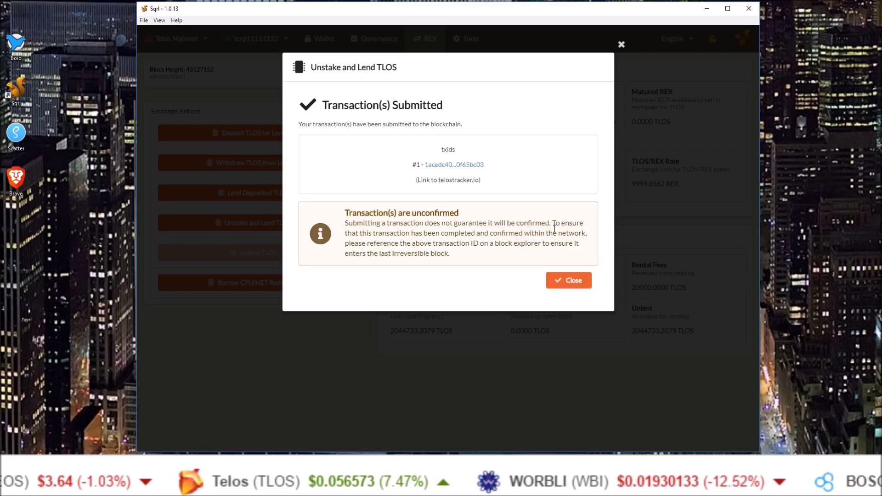
left_click(559, 278)
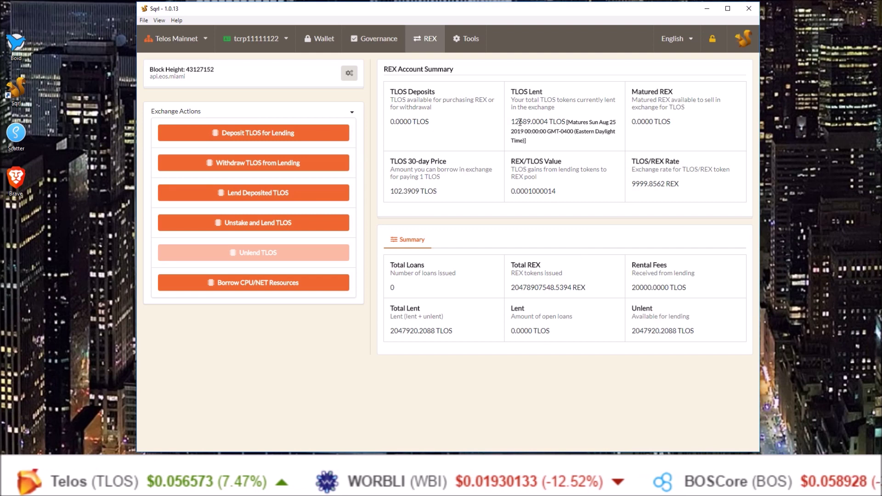